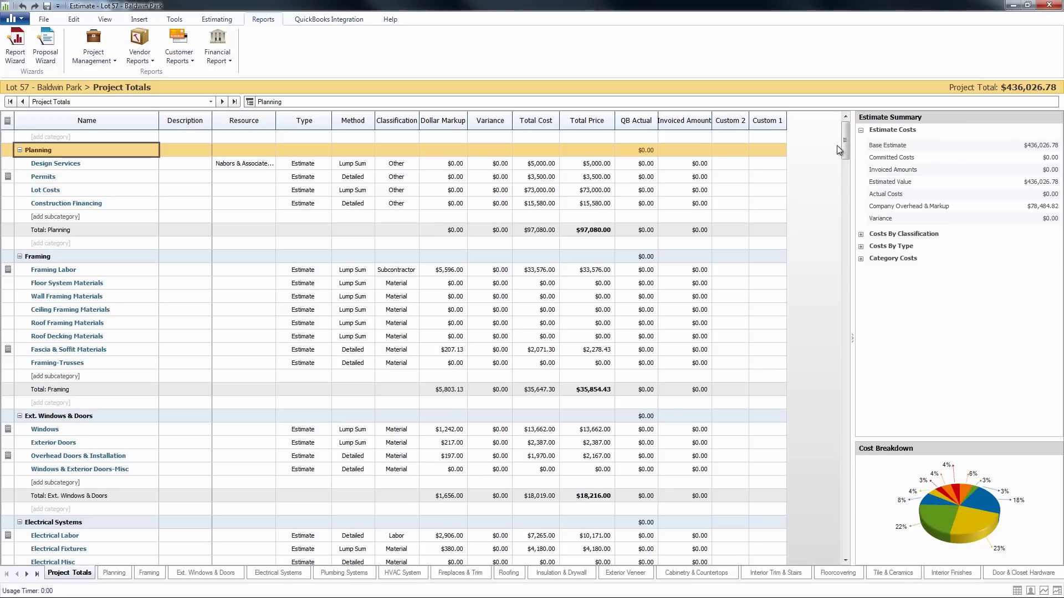
Step: Start a proposal from the estimate with the Residential Template and advance to client and project information
drag(849, 142, 861, 294)
key(ctrl+Home)
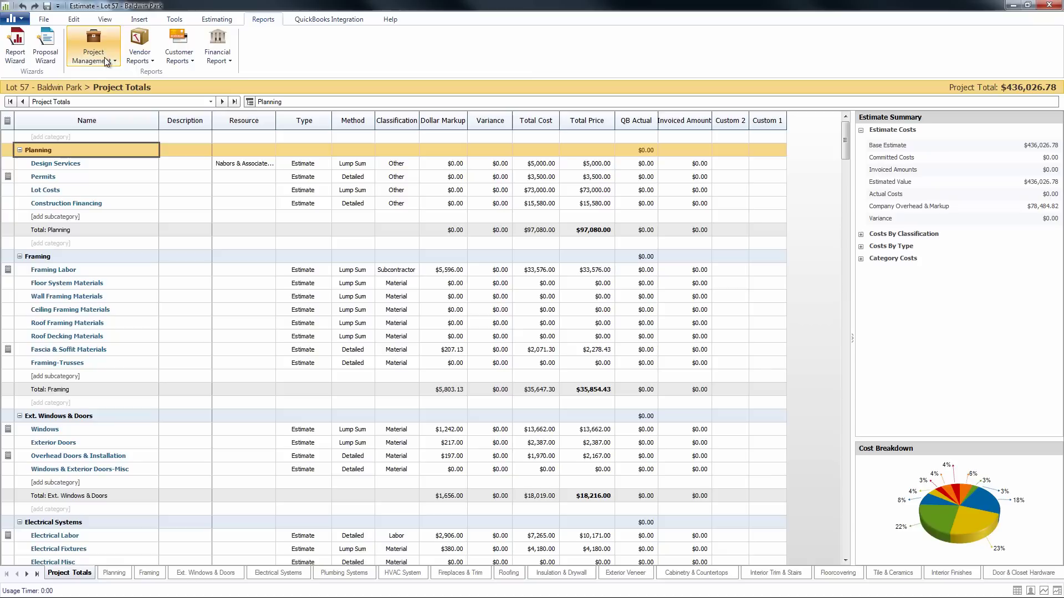
click(42, 61)
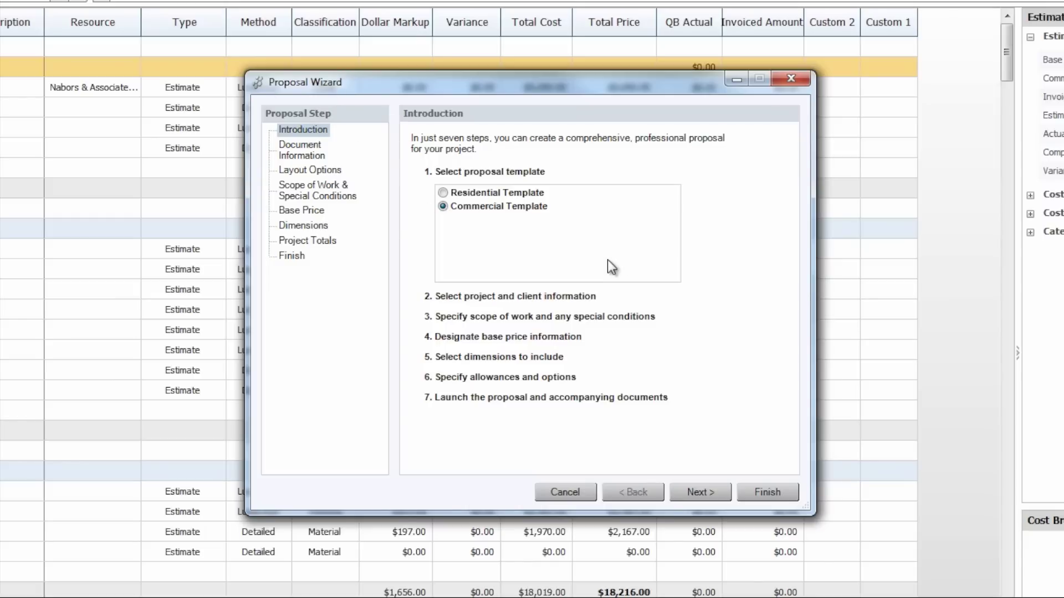
click(537, 191)
click(722, 493)
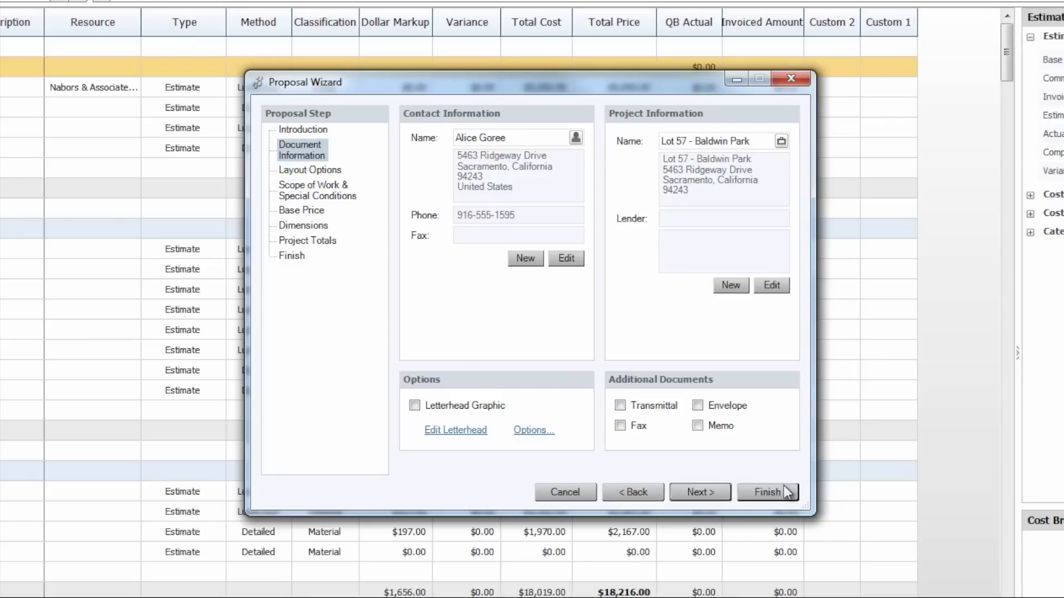
Step: Keep the General layout and enter 'scope of wok' and 'special conditions' as scope and conditions
click(699, 494)
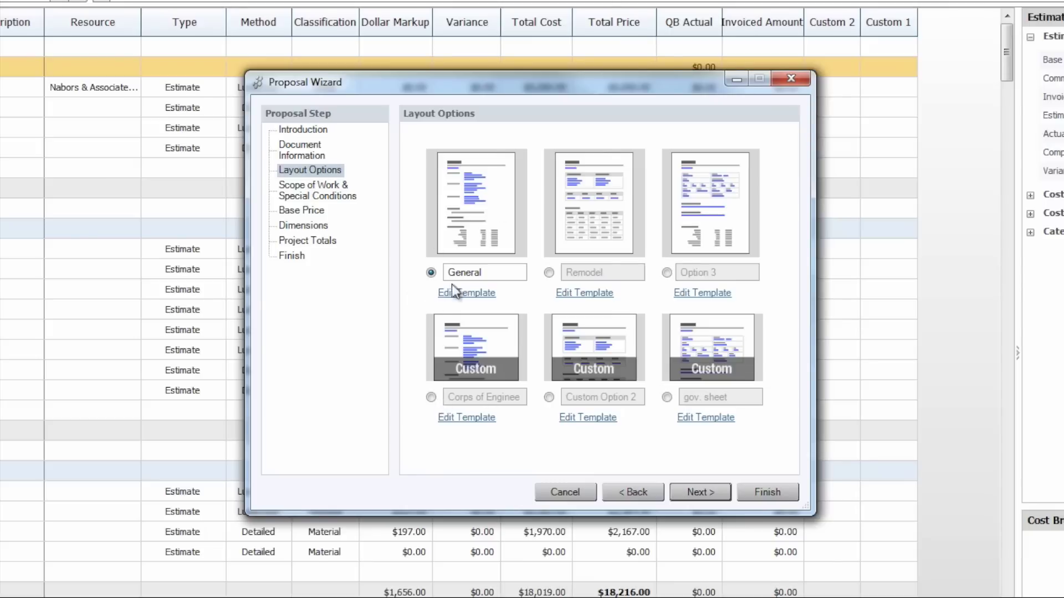
click(693, 494)
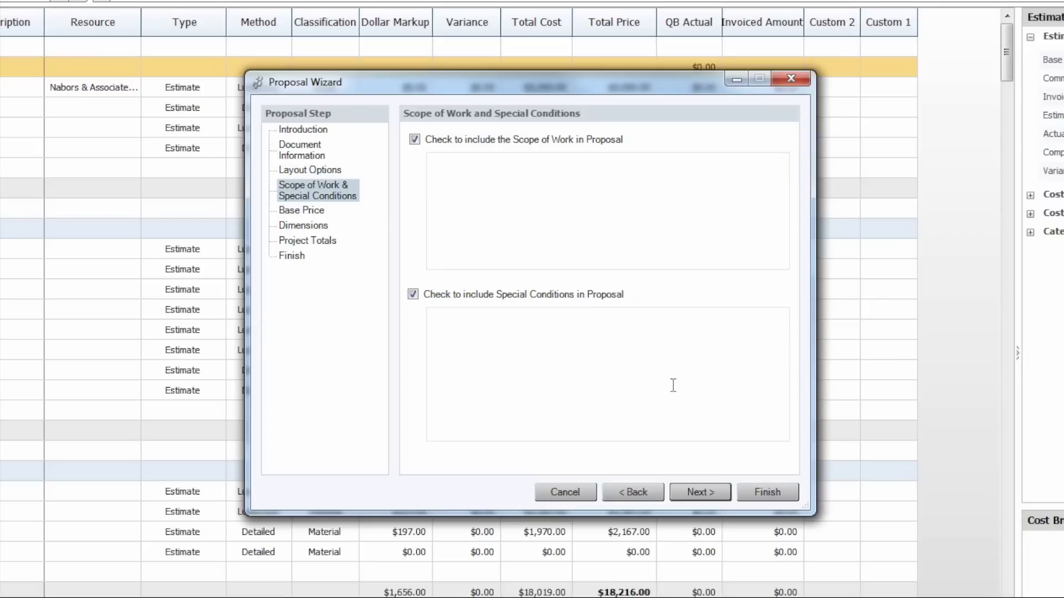
click(550, 233)
text(scope)
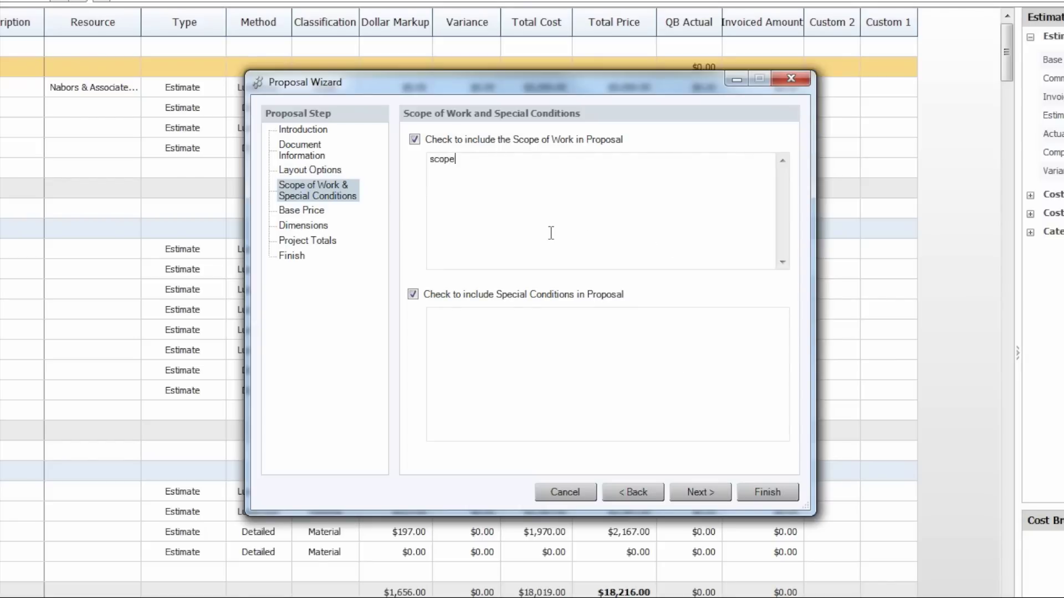
text( of wok)
click(670, 411)
text(special )
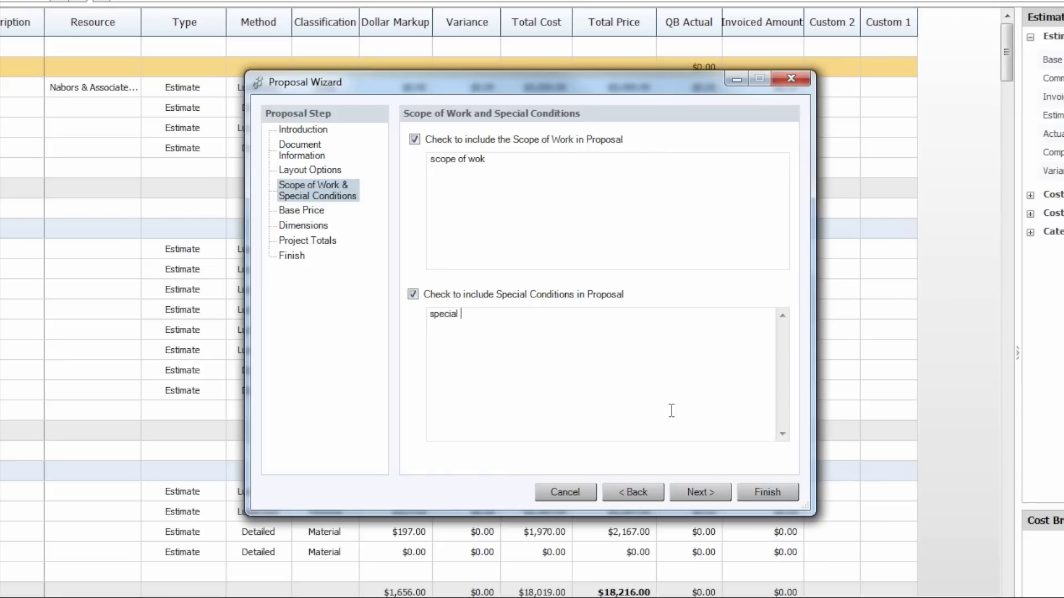
text(conditions)
Step: Enter 'sdfsdfsdf' as the base price note and continue past Dimensions to Project Totals
click(696, 493)
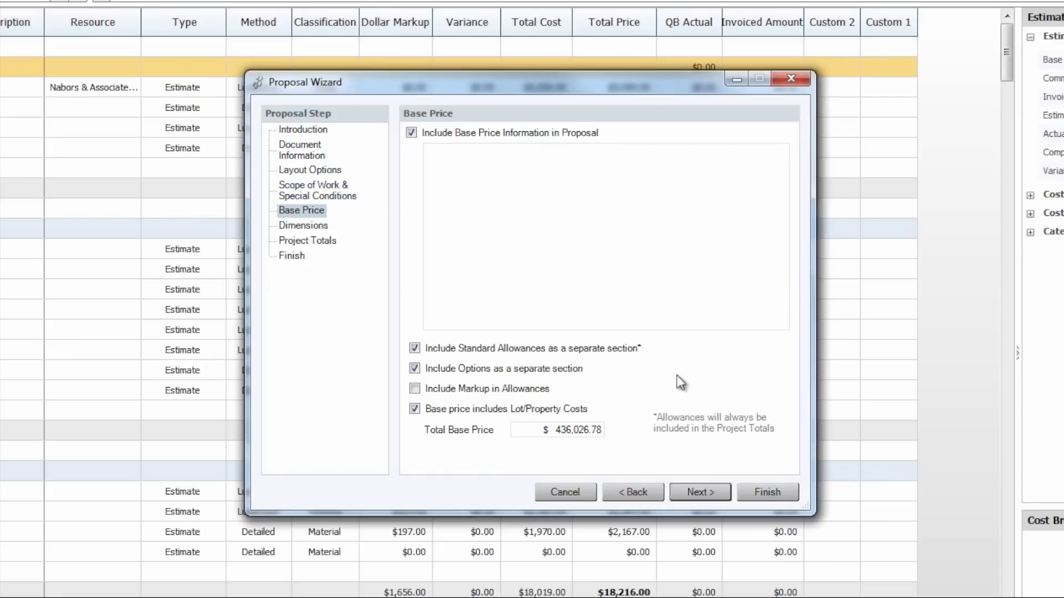
click(662, 275)
text(sdfsdfsdf)
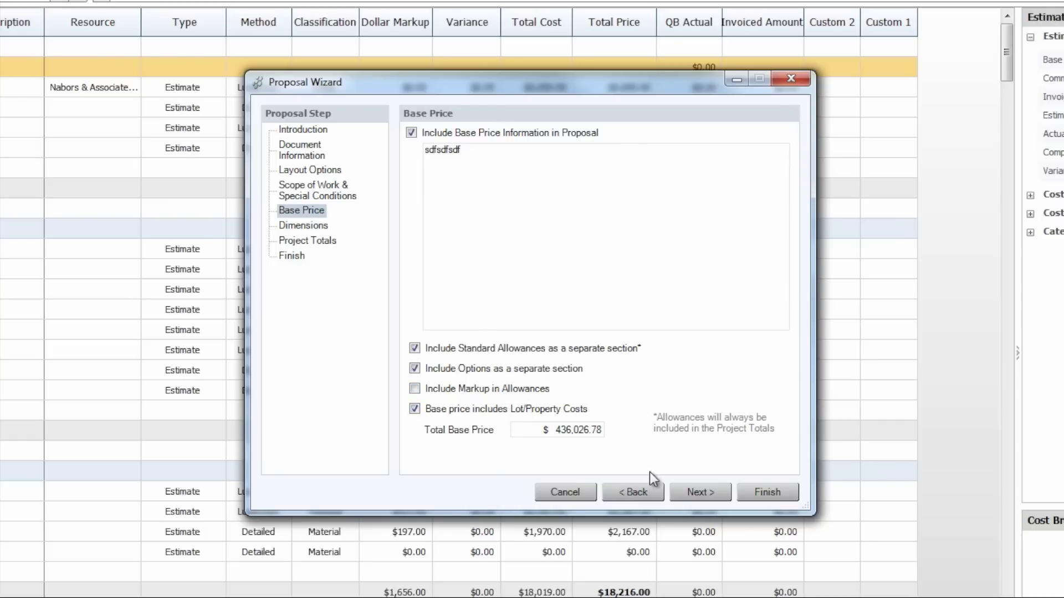
click(719, 497)
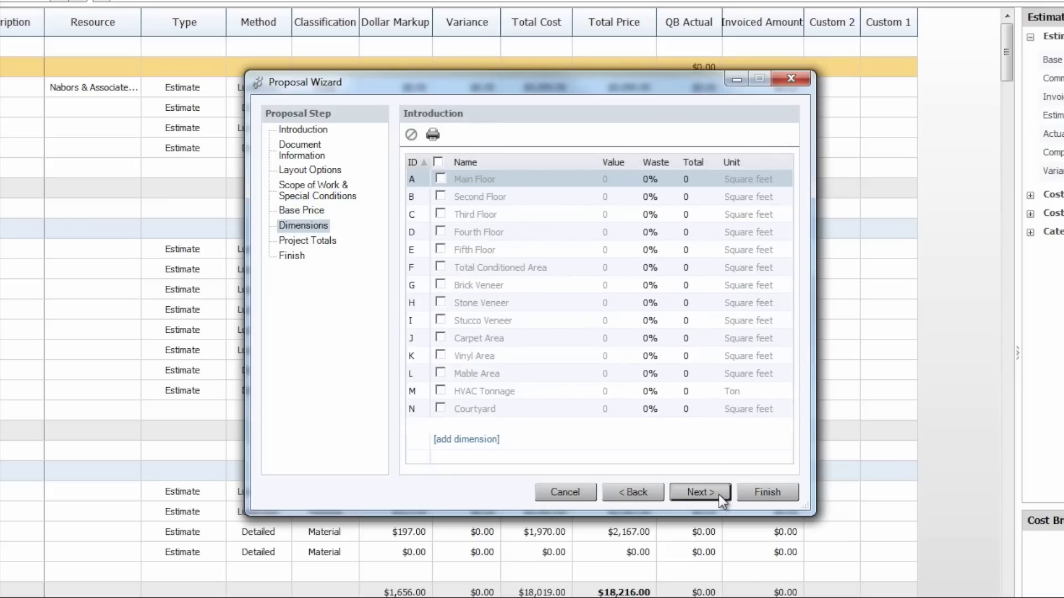
click(719, 494)
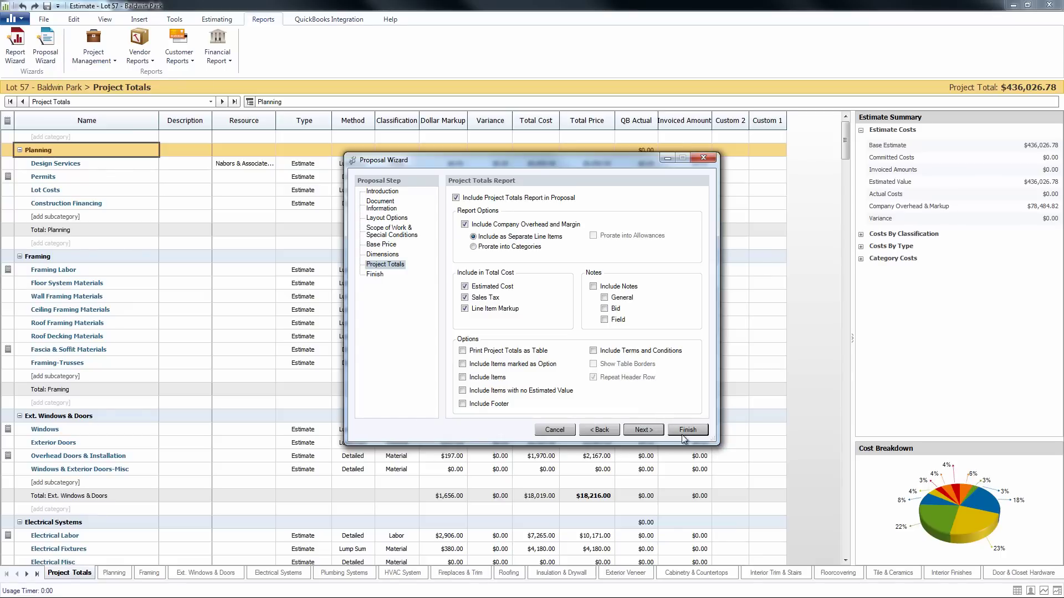
Step: Finish the wizard and insert the Eagle Rock Construction, LLC letterhead into the proposal
click(683, 435)
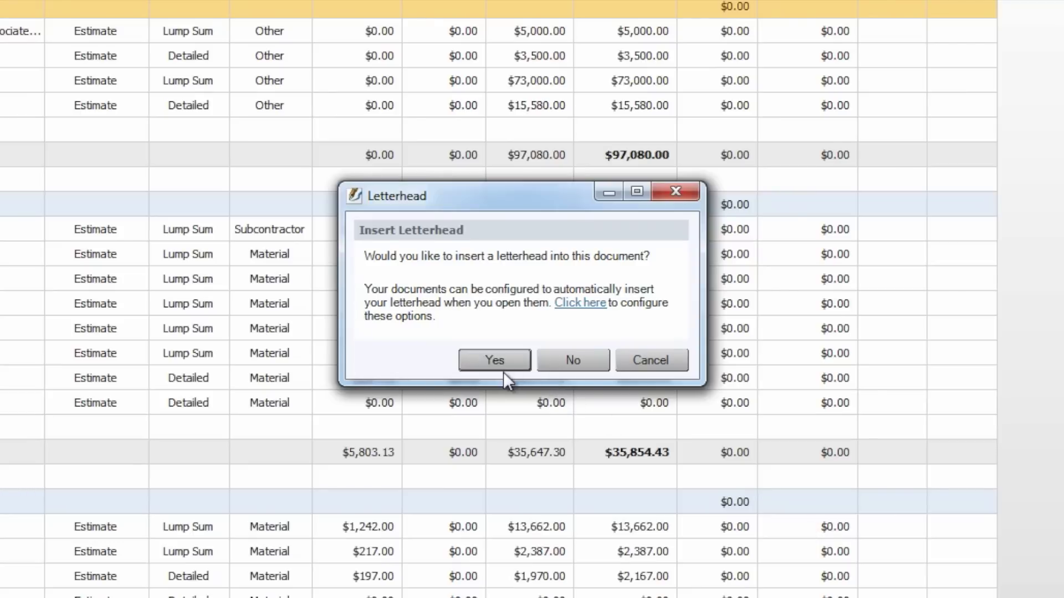
click(505, 367)
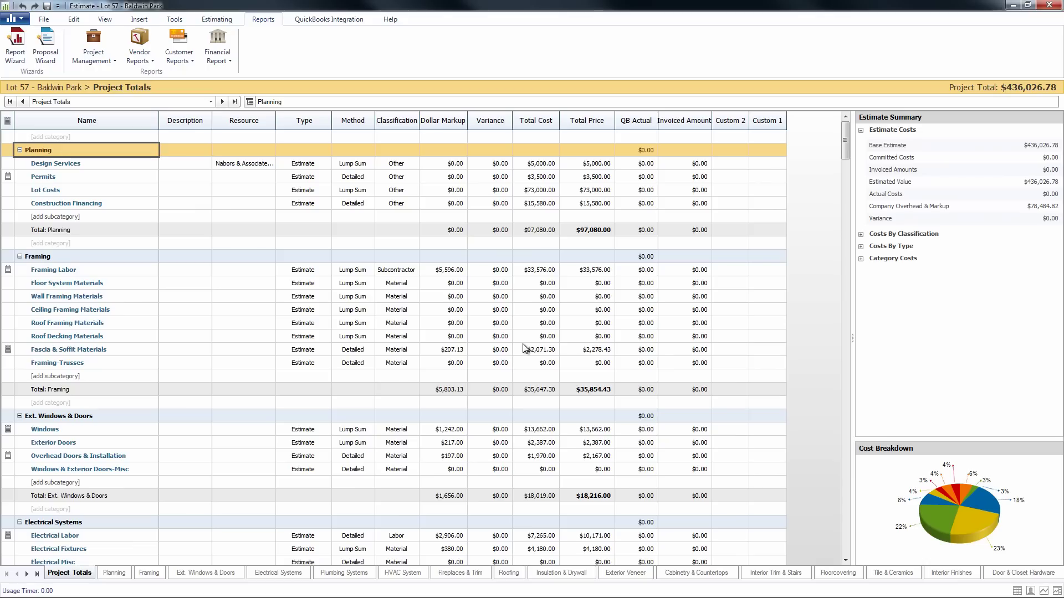
key(Up)
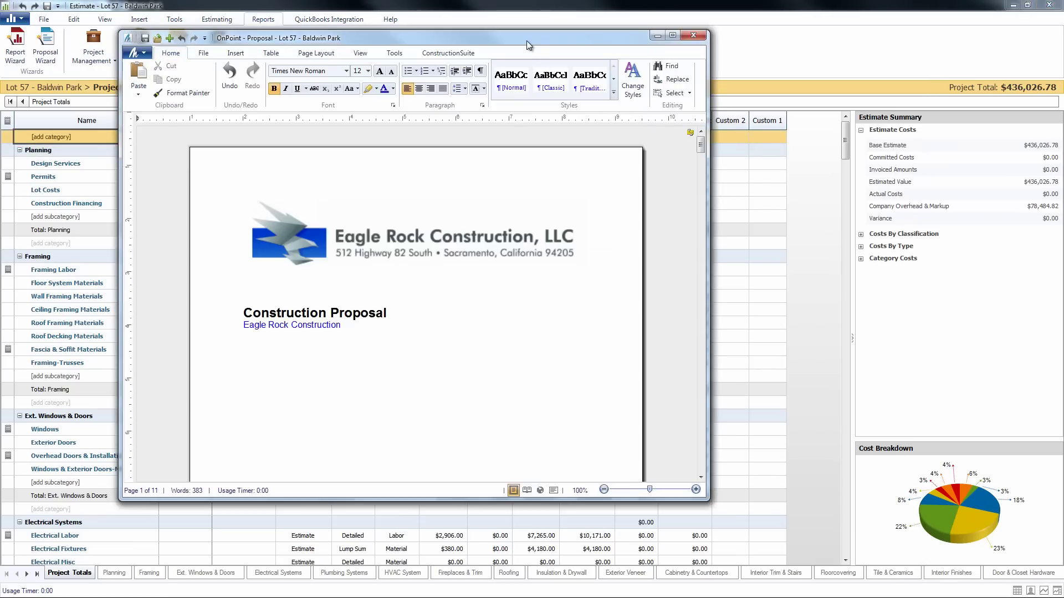
Step: Maximize the proposal window to fill the screen
double_click(526, 41)
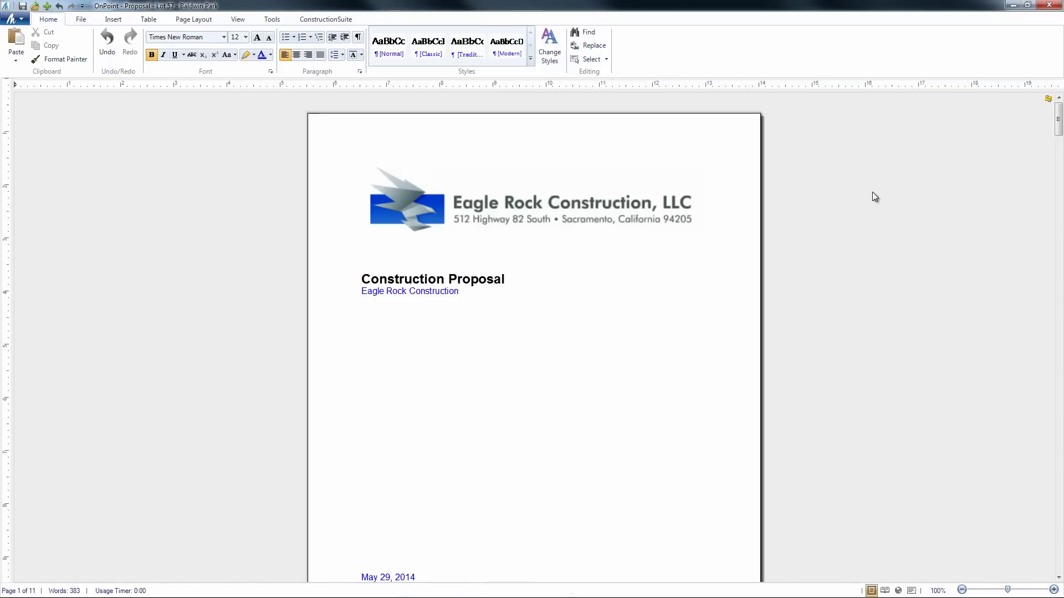
drag(1057, 125, 1058, 157)
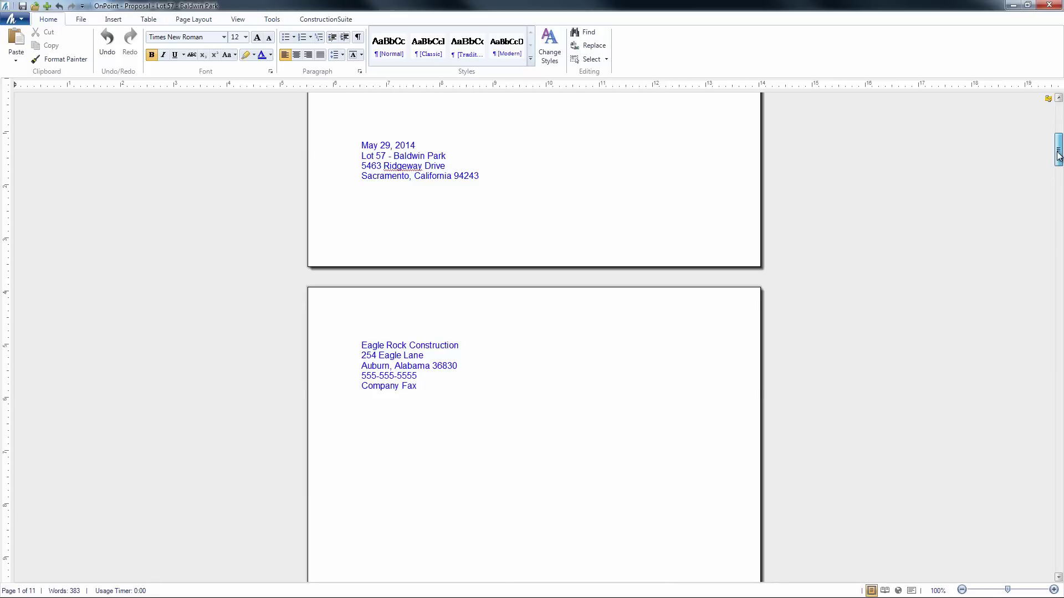
drag(1058, 156, 1060, 144)
drag(1061, 145, 1061, 135)
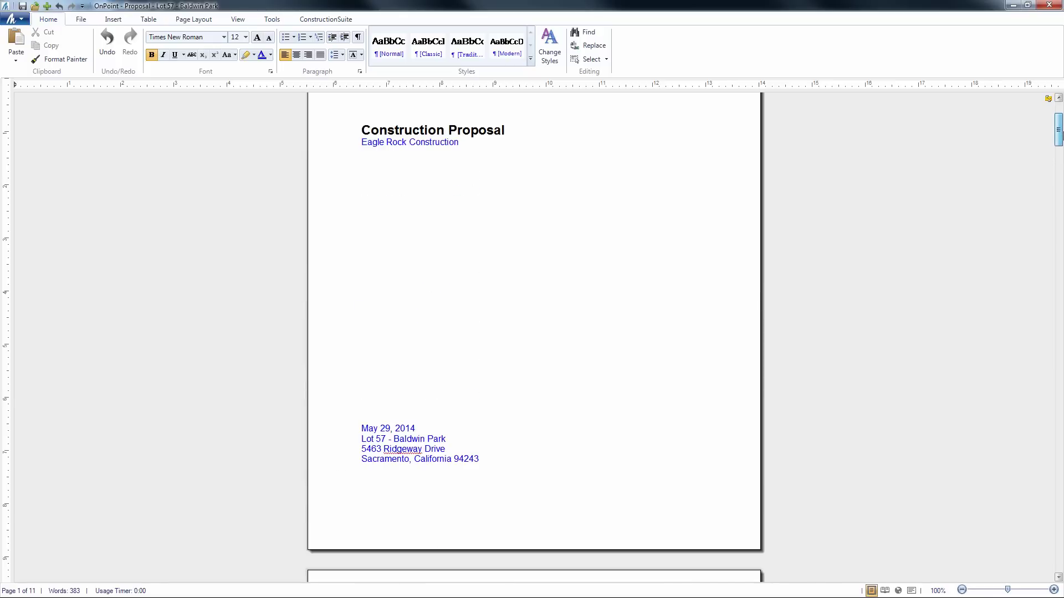
Step: Remove blank lines from the cover page gap, leaving one above the address block
click(501, 314)
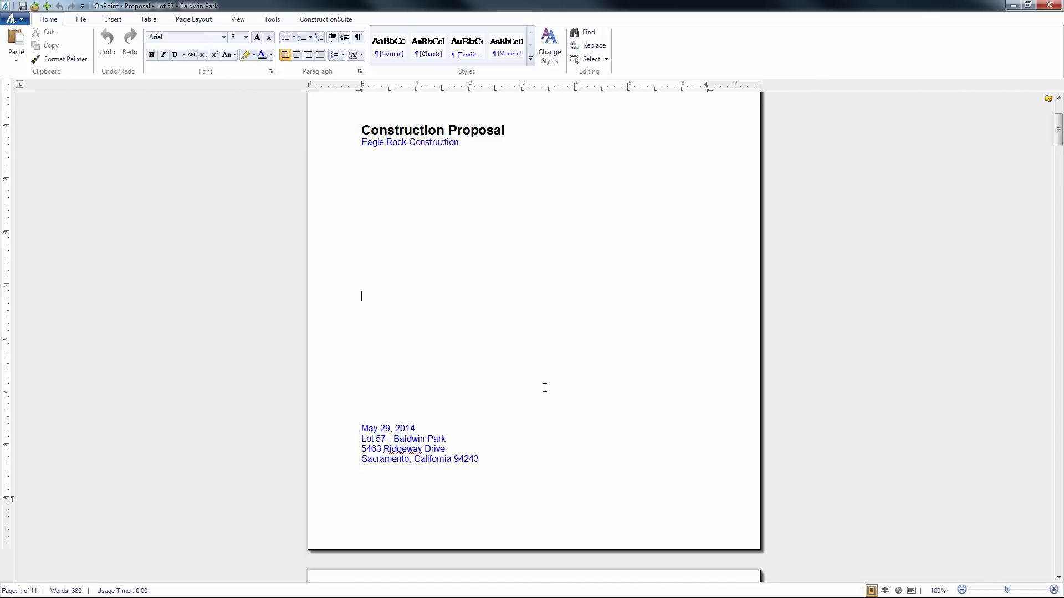
scroll(539, 391, down, 5)
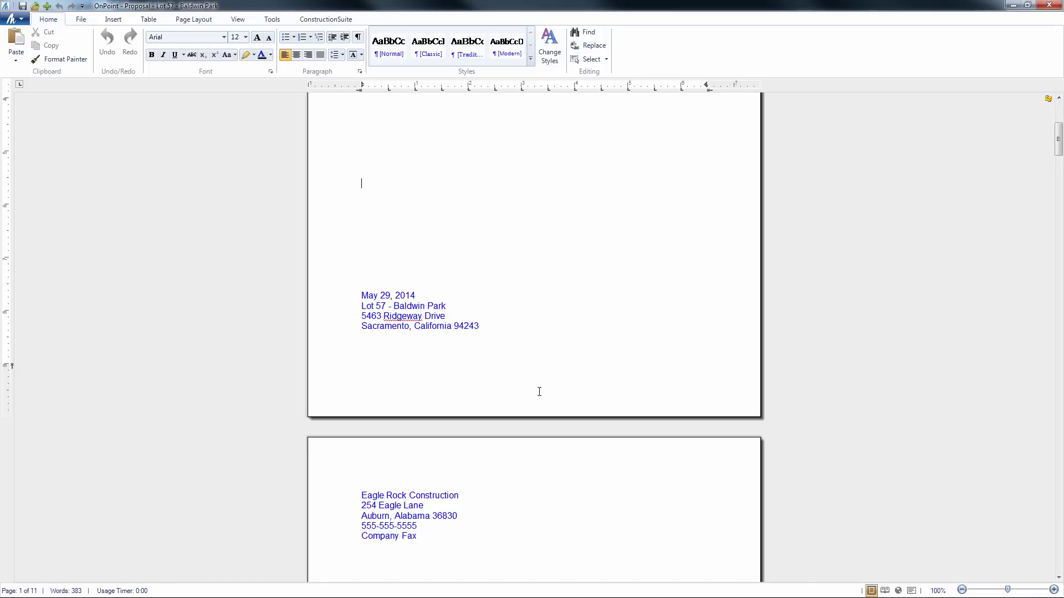
key(BackSpace)
key(BackSpace)
key(BackSpace)
key(BackSpace)
key(BackSpace)
key(BackSpace)
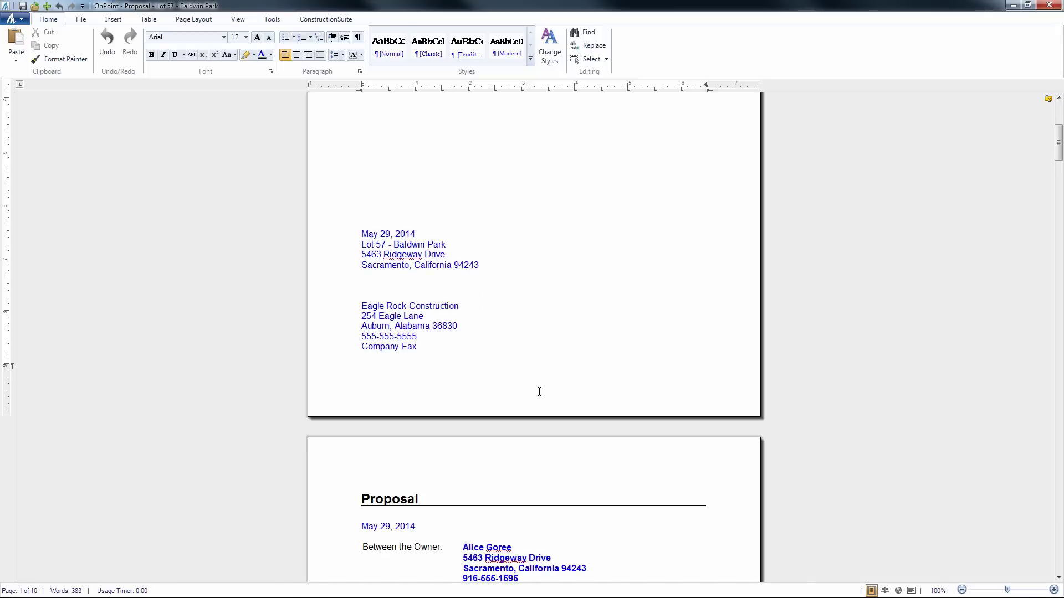
key(Return)
scroll(511, 387, down, 8)
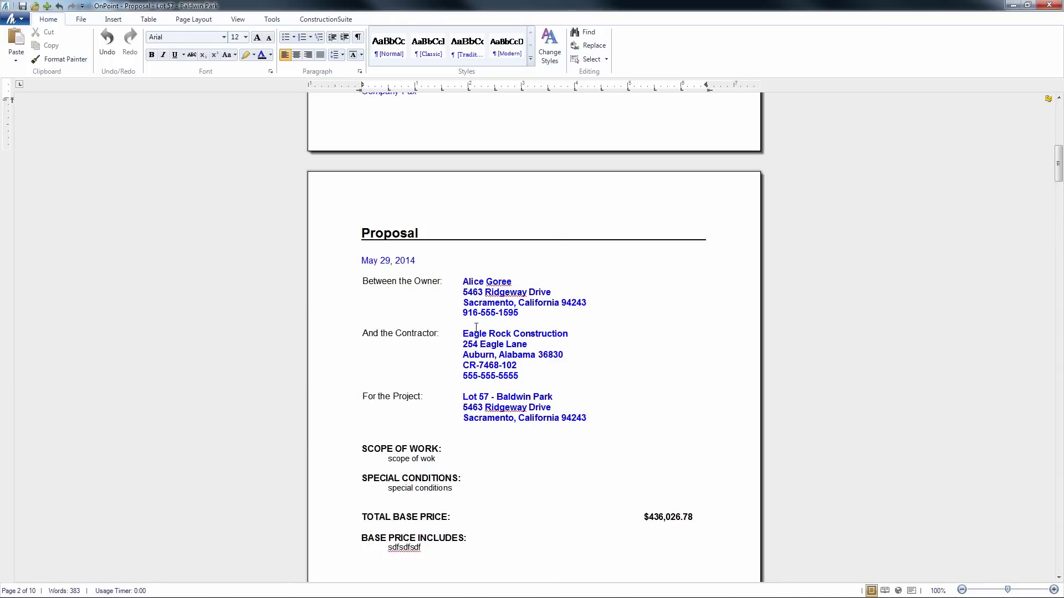
scroll(558, 313, down, 1)
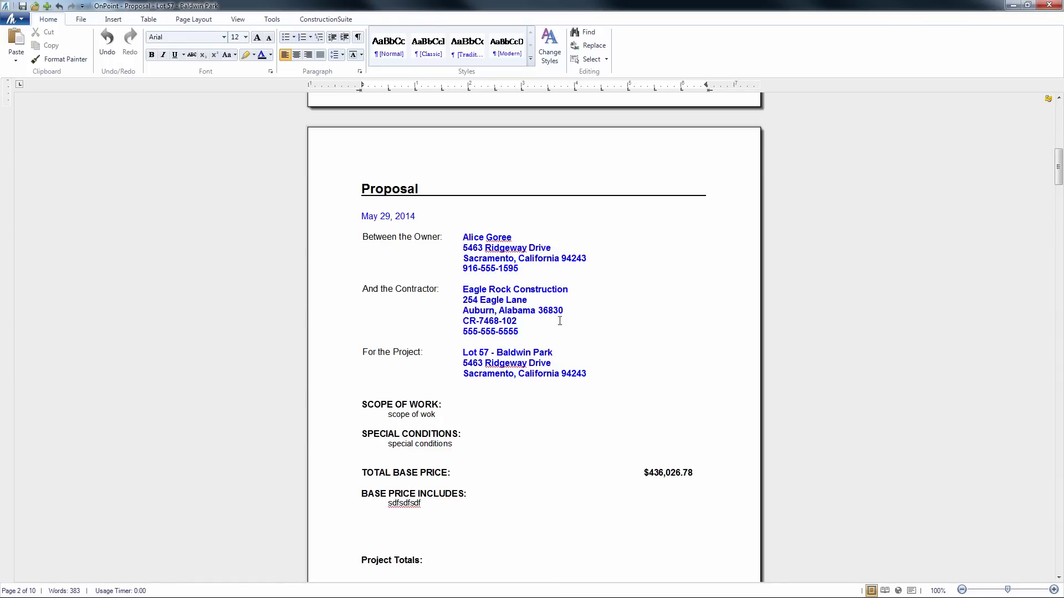
scroll(615, 354, down, 4)
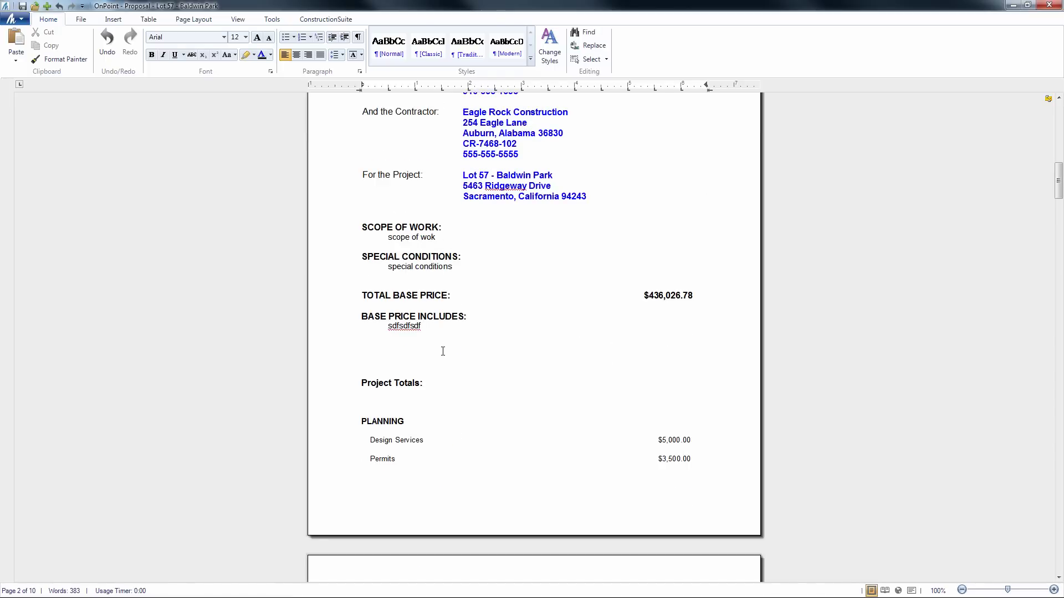
scroll(602, 395, down, 15)
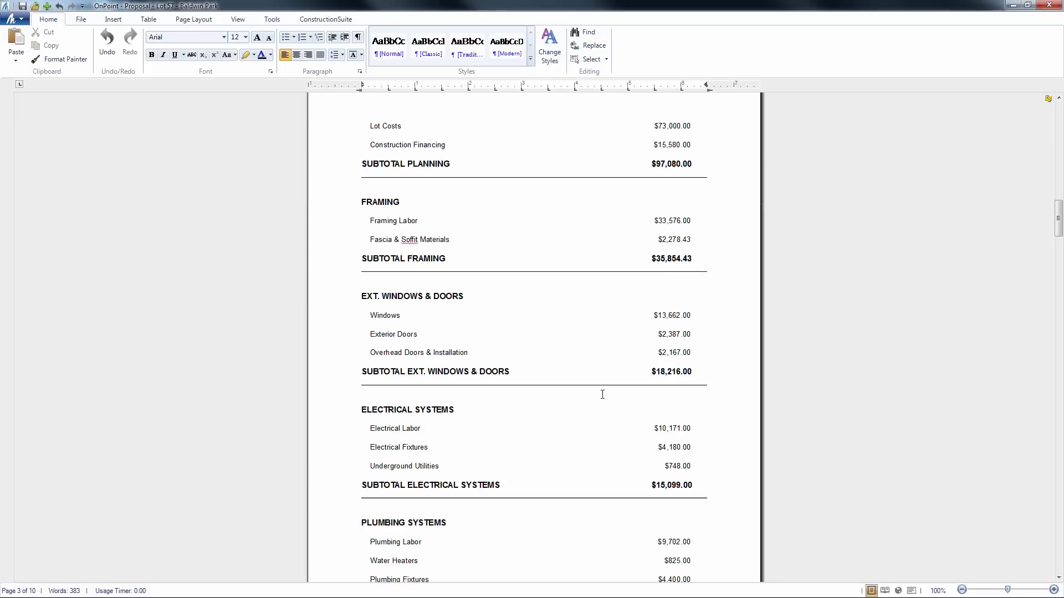
scroll(603, 394, down, 20)
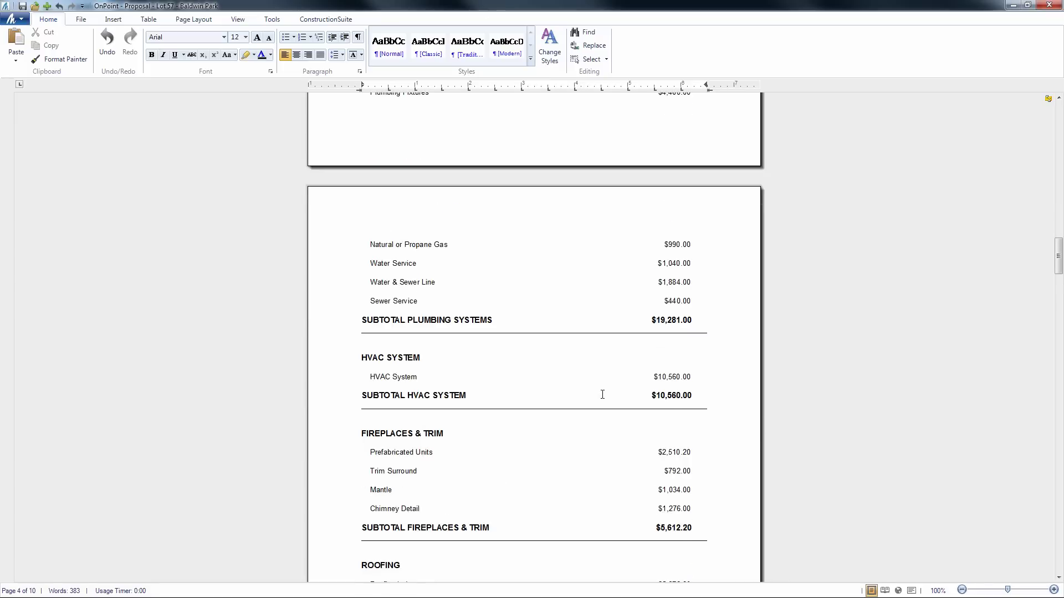
scroll(602, 394, down, 20)
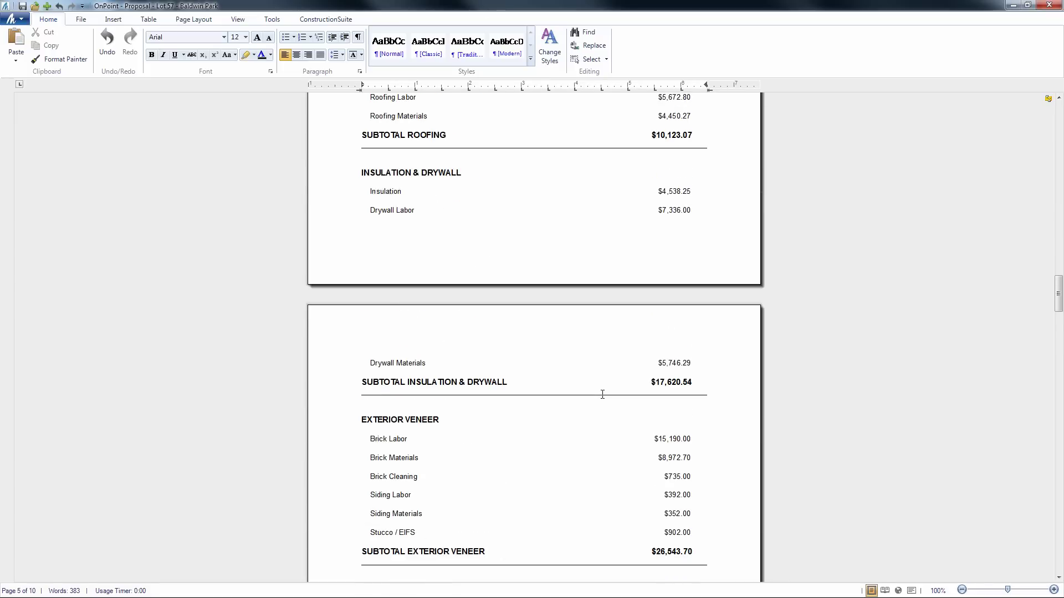
scroll(603, 394, down, 20)
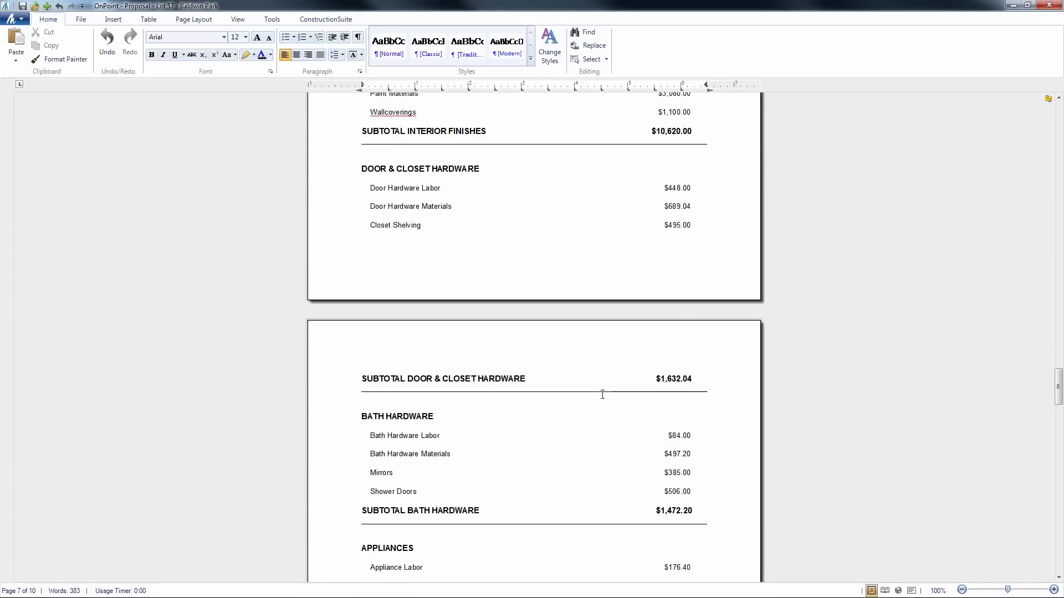
scroll(602, 394, down, 12)
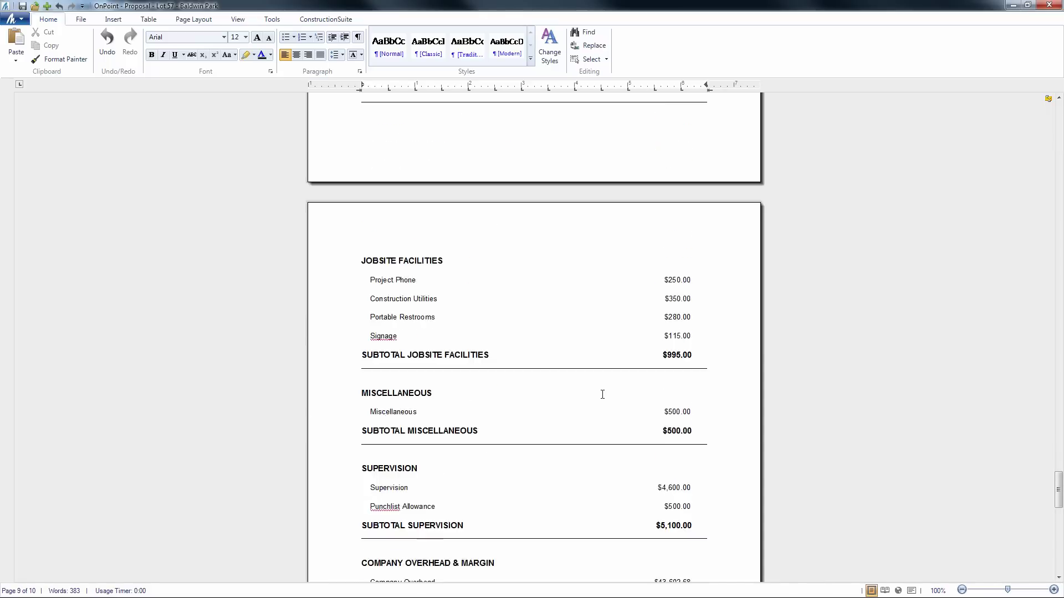
scroll(602, 395, down, 2)
scroll(602, 394, down, 3)
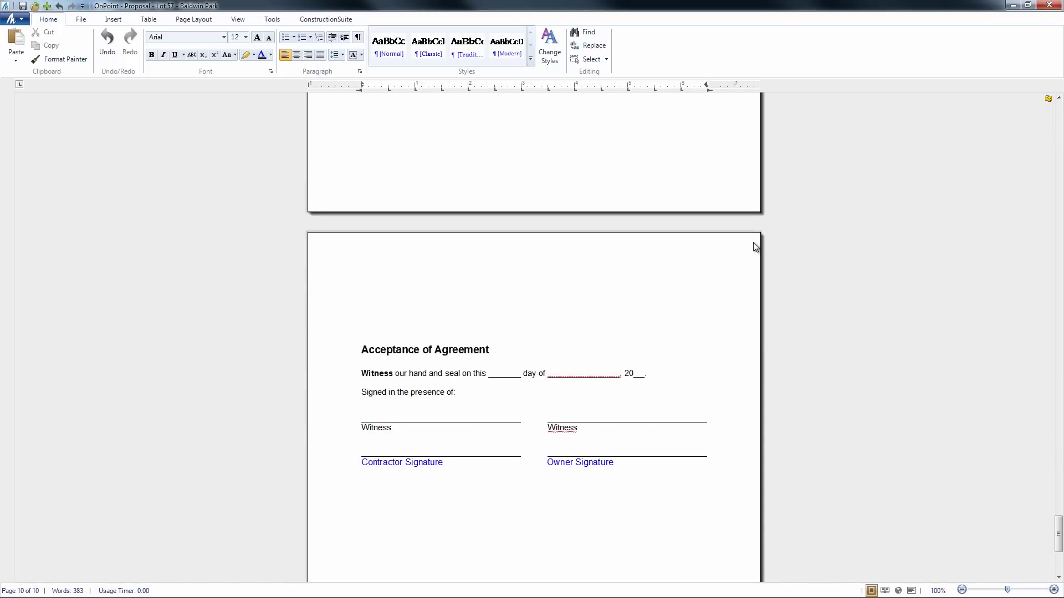
drag(1058, 534, 1044, 121)
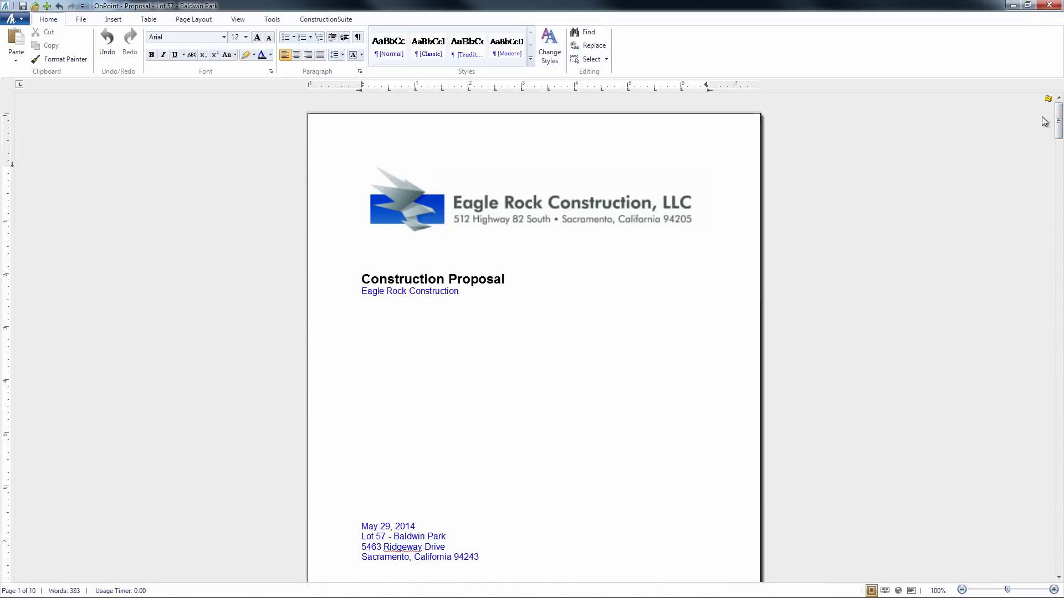